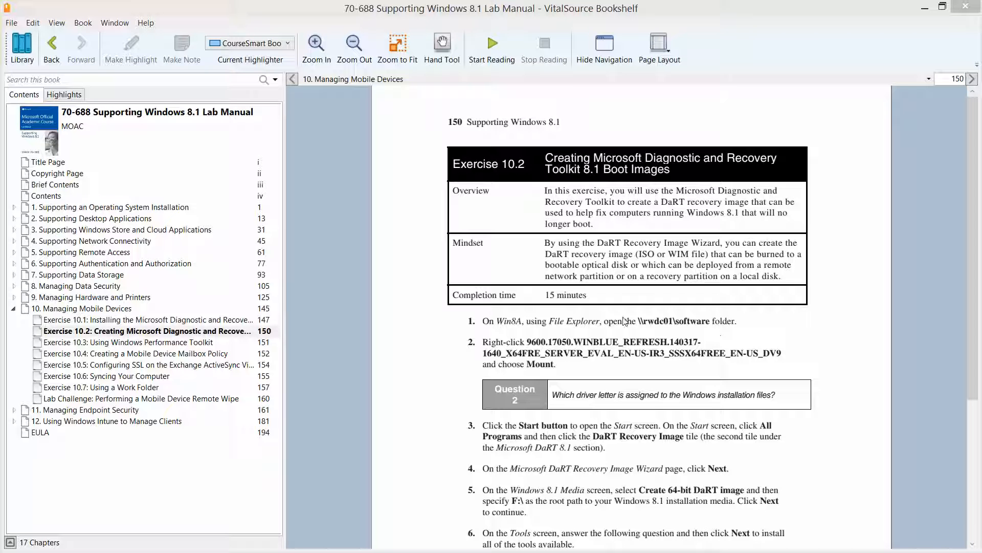
- Select the installation image's name in step 2 of the lab manual, and open File Explorer in the Win8A virtual machine
left_click_drag(528, 342, 788, 358)
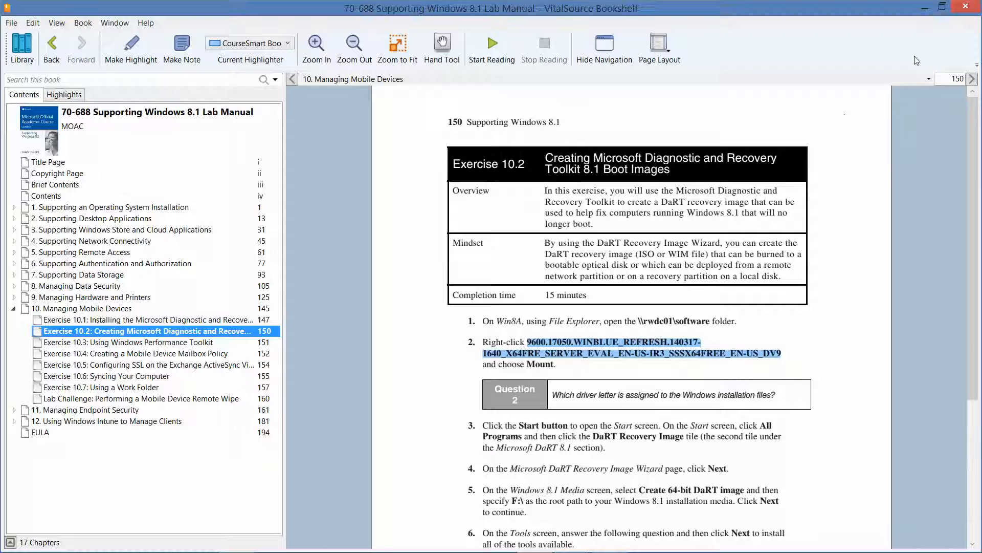
left_click(926, 9)
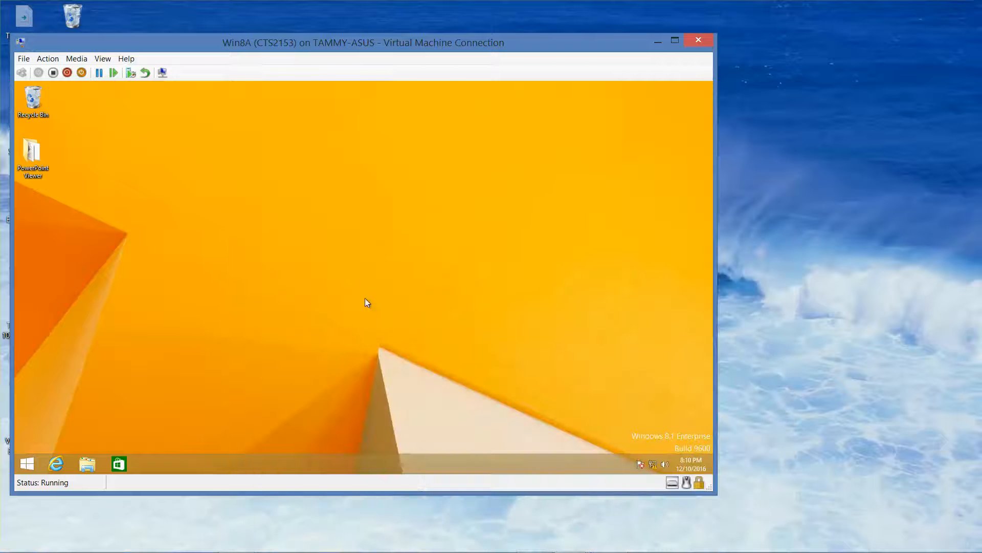
left_click(86, 463)
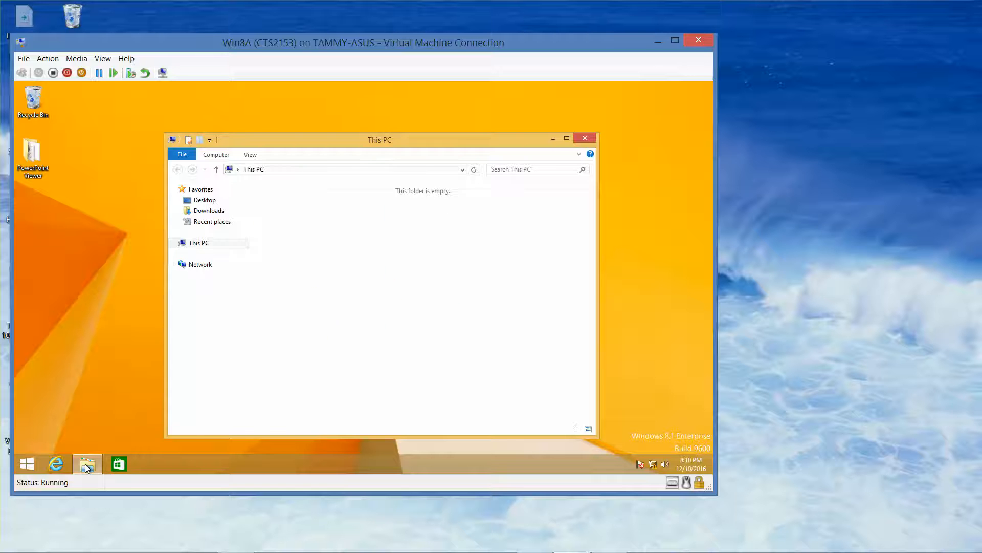
- Browse to the Software shared folder on the RWDC01 network computer
left_click(487, 317)
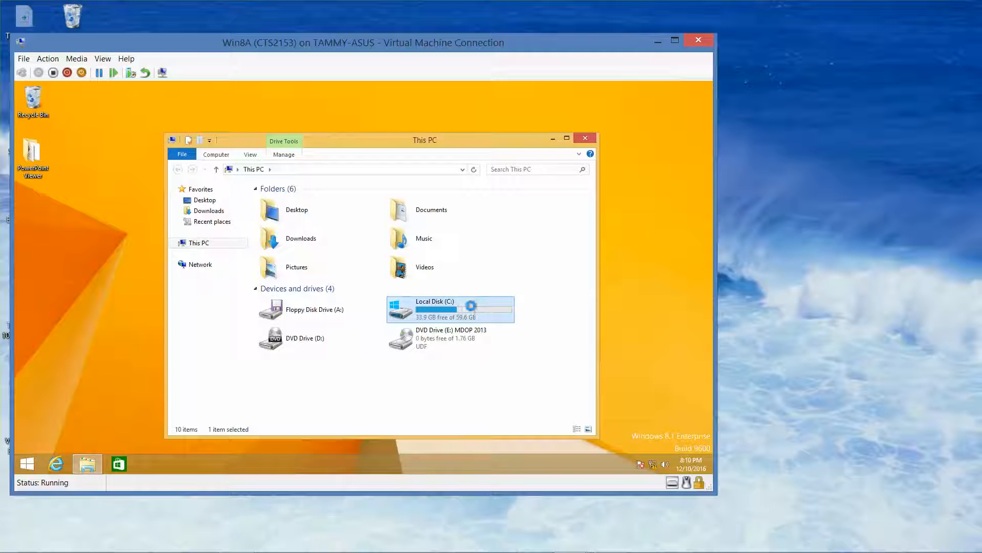
double_click(471, 305)
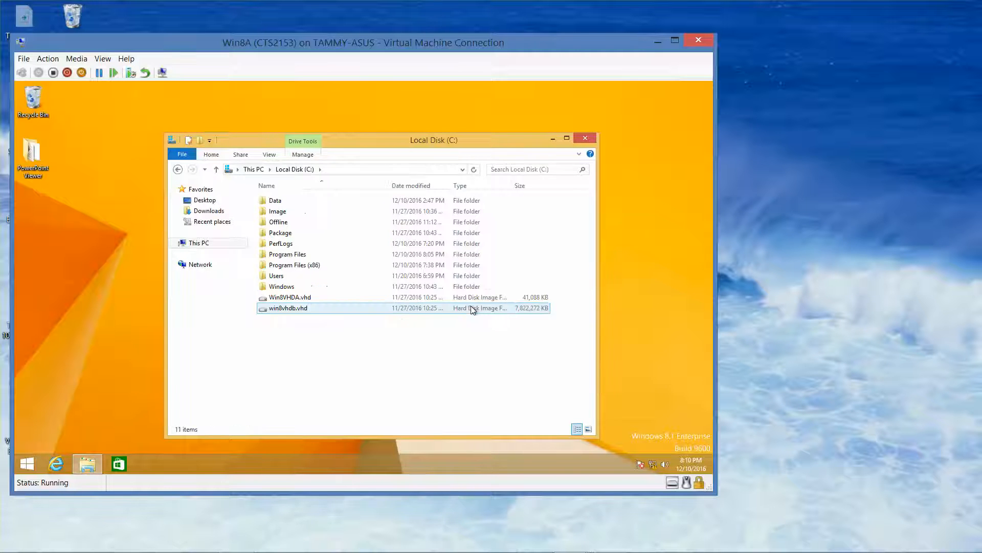
left_click(192, 264)
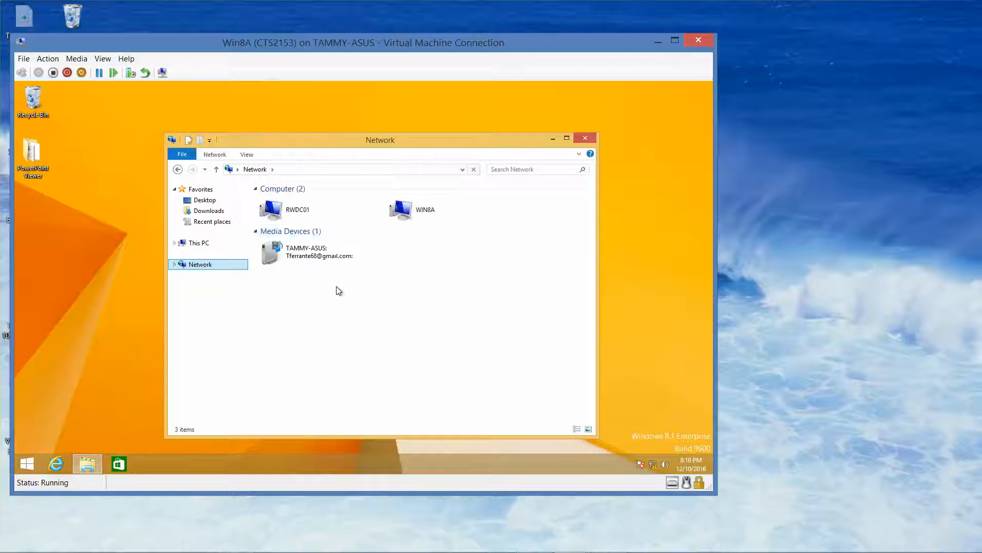
double_click(300, 210)
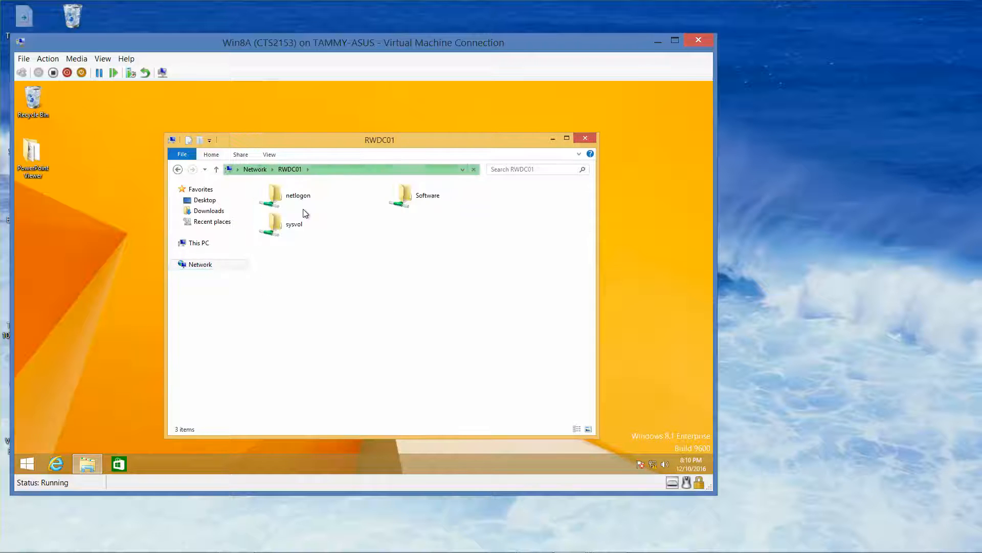
double_click(423, 202)
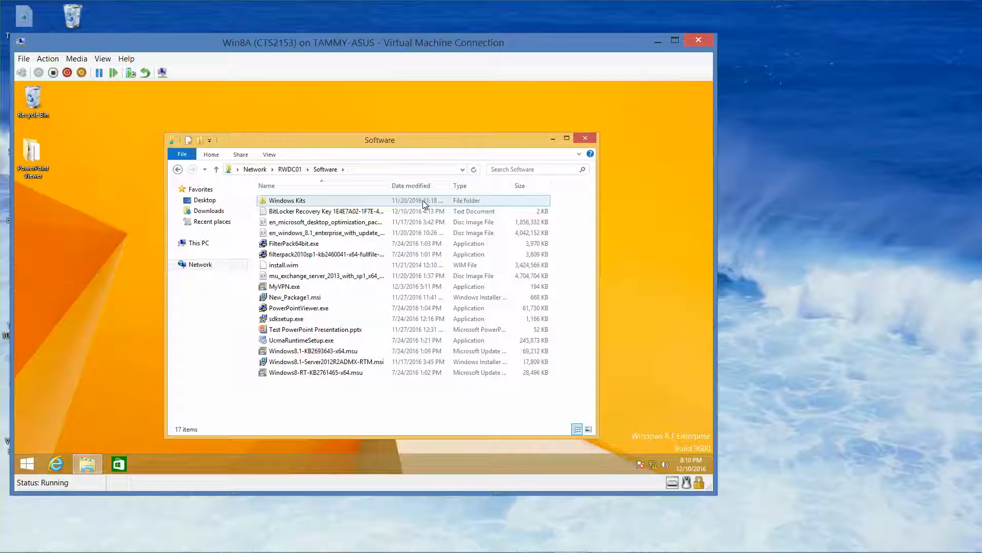
- Eject the MDOP 2013 disc from DVD drive E: under This PC
left_click(204, 244)
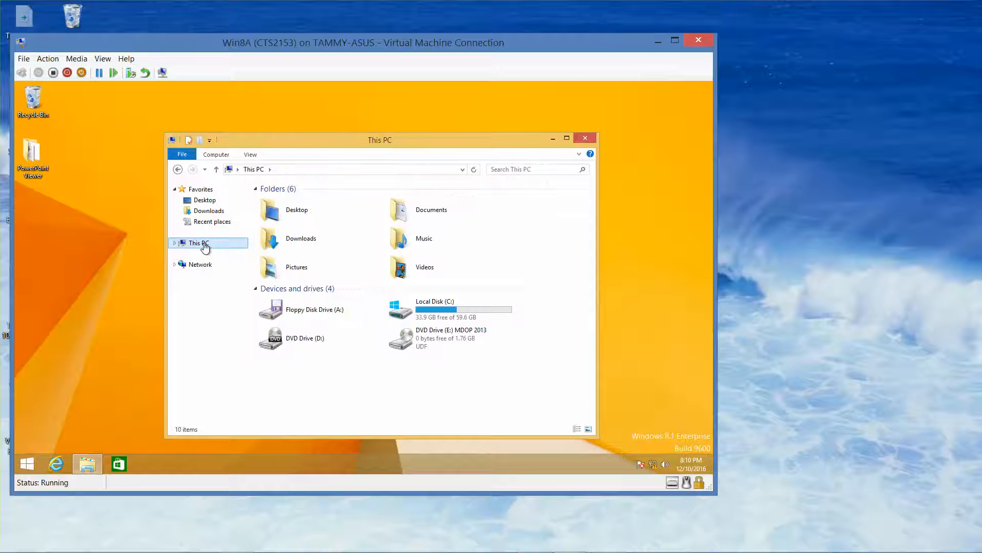
left_click(471, 345)
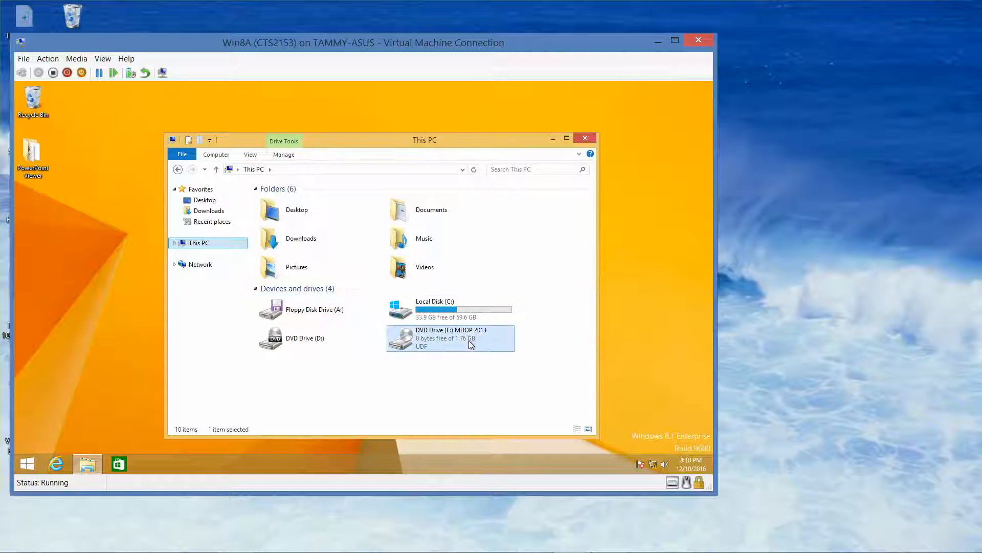
right_click(471, 345)
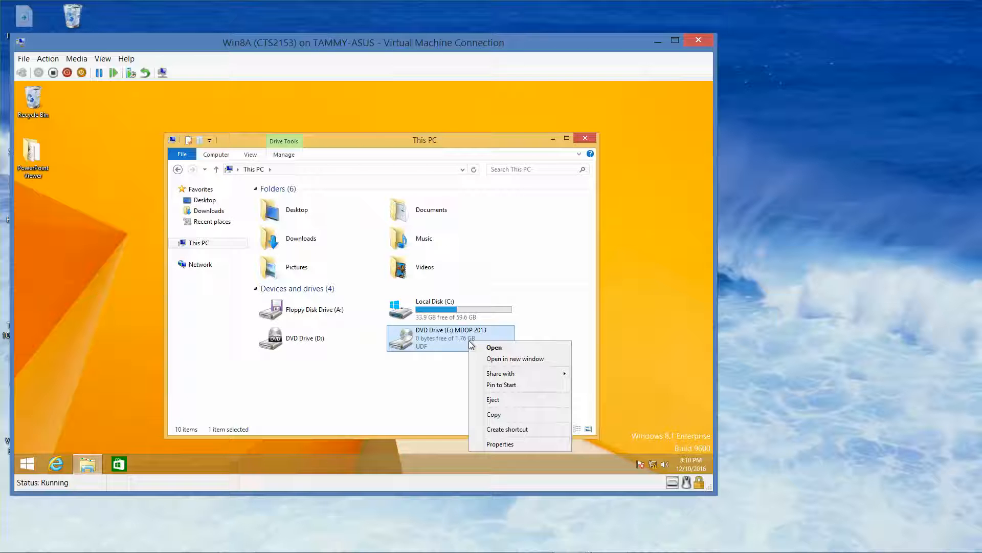
left_click(507, 400)
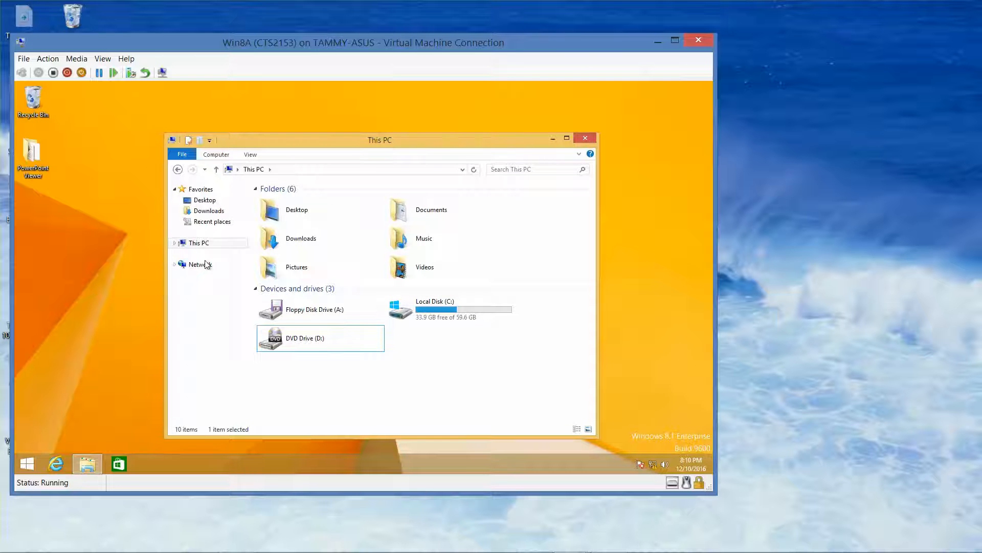
- Mount the en_windows_8.1_enterprise_with_update disc image from the Software share on RWDC01, and close File Explorer
left_click(202, 265)
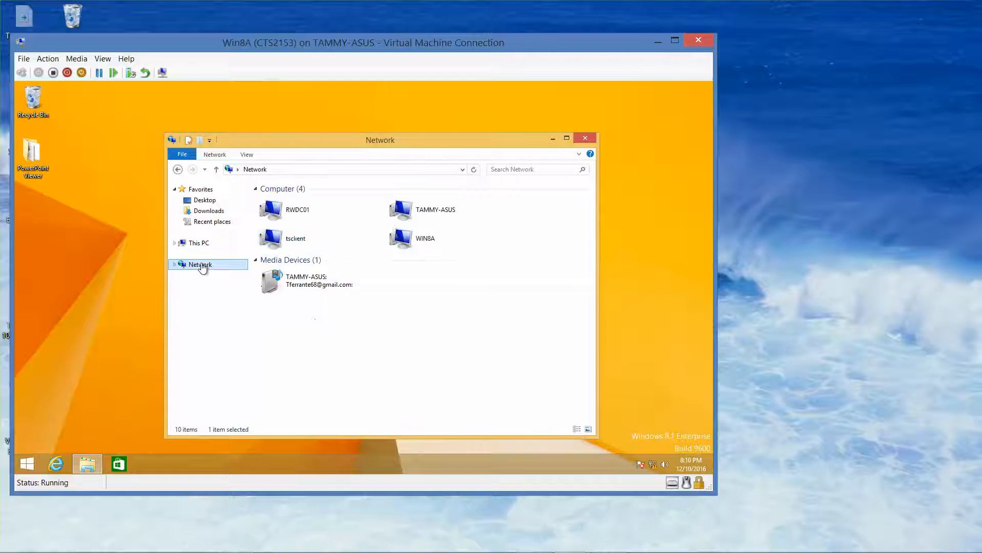
double_click(308, 207)
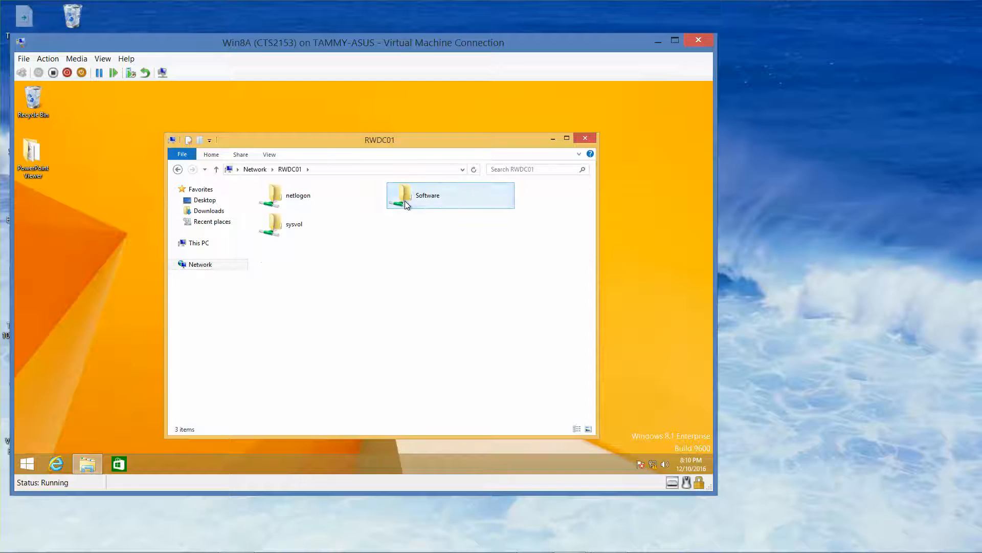
double_click(405, 201)
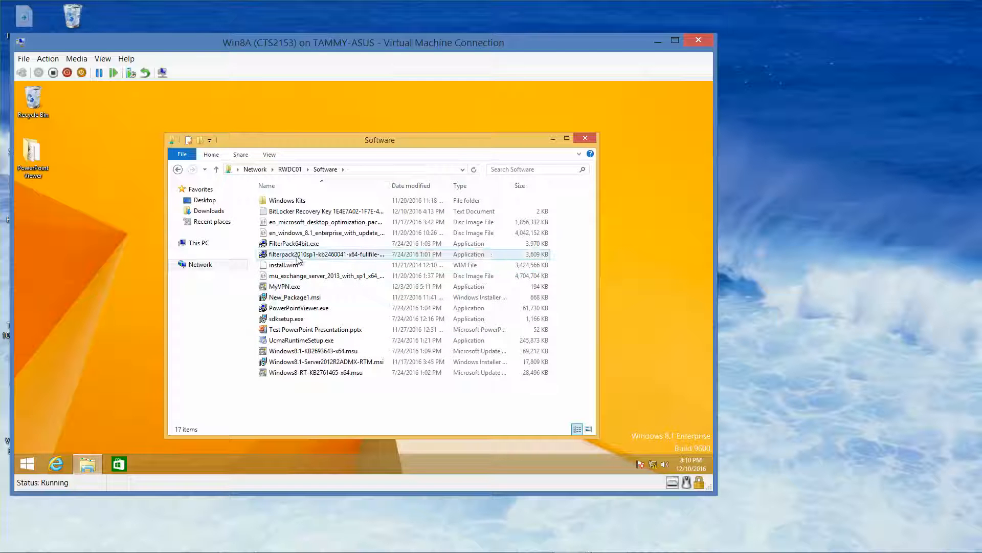
left_click(296, 237)
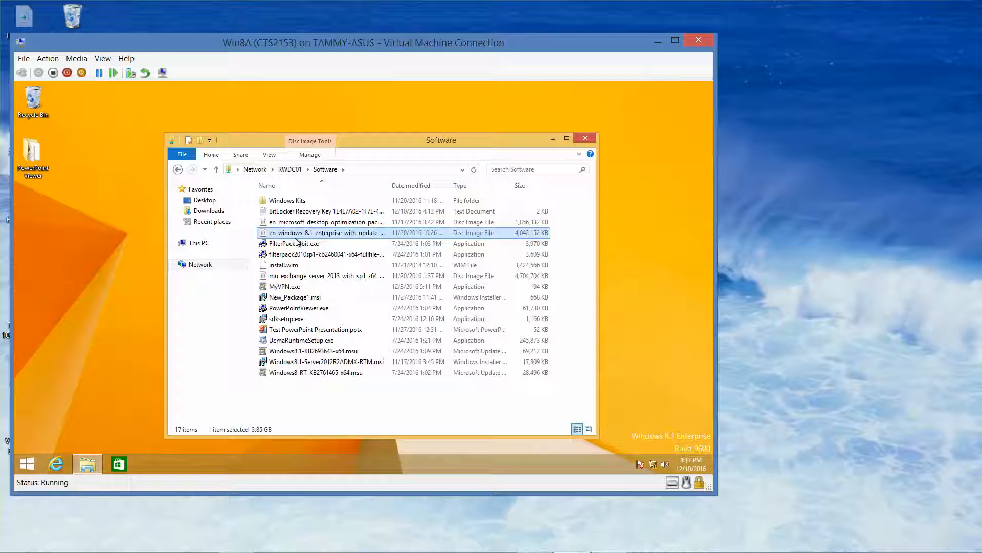
right_click(295, 239)
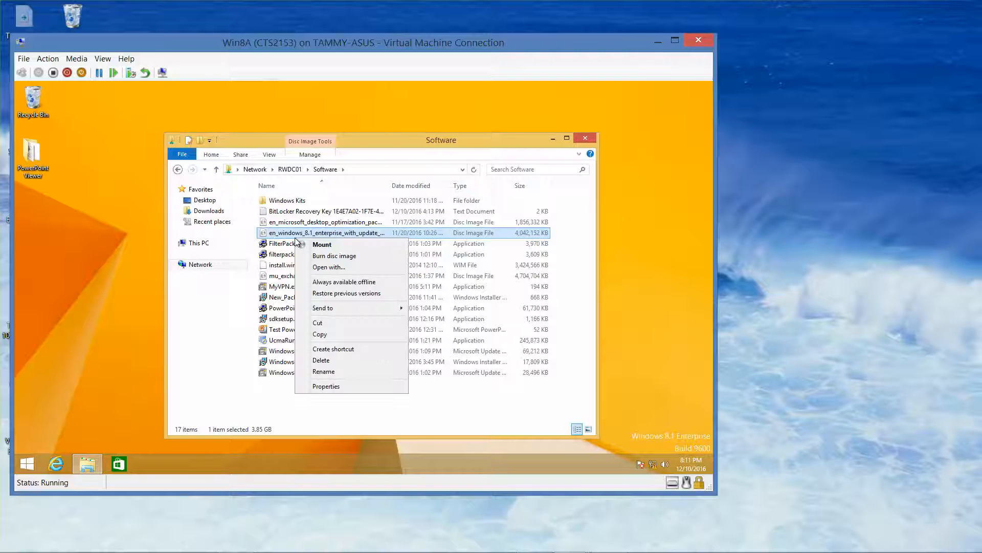
left_click(309, 245)
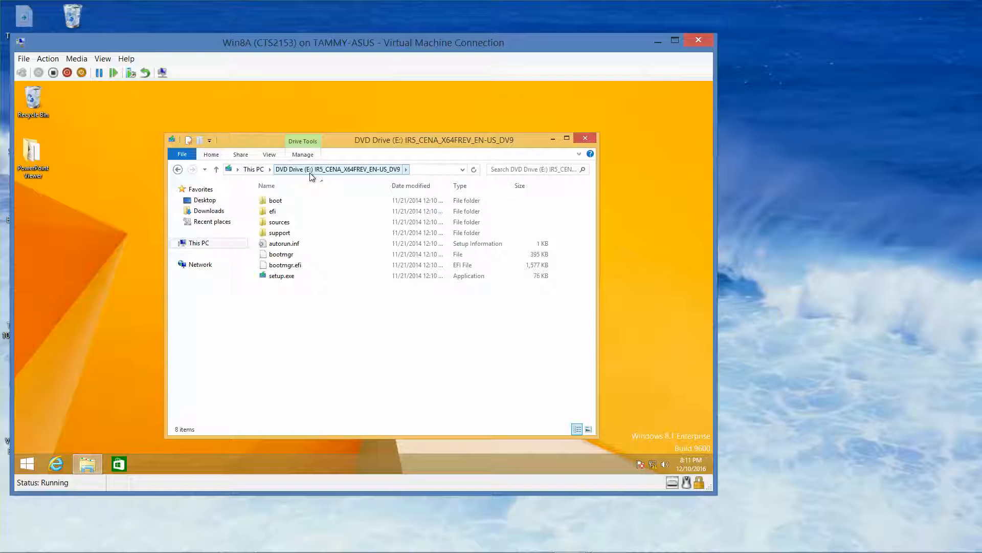
left_click(590, 142)
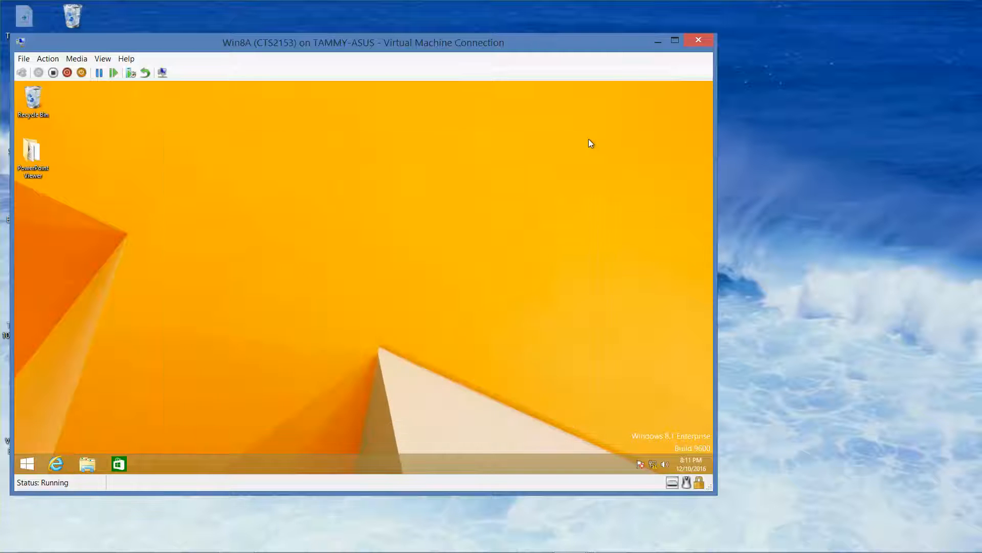
- Launch DaRT Recovery Image from the Microsoft DaRT 8.1 group in the list of installed apps
left_click(27, 465)
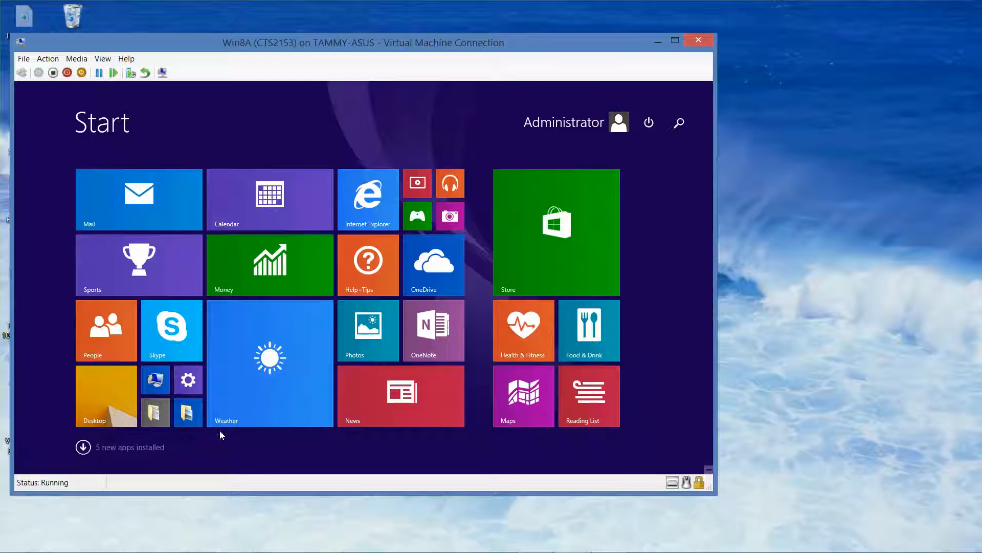
left_click(83, 448)
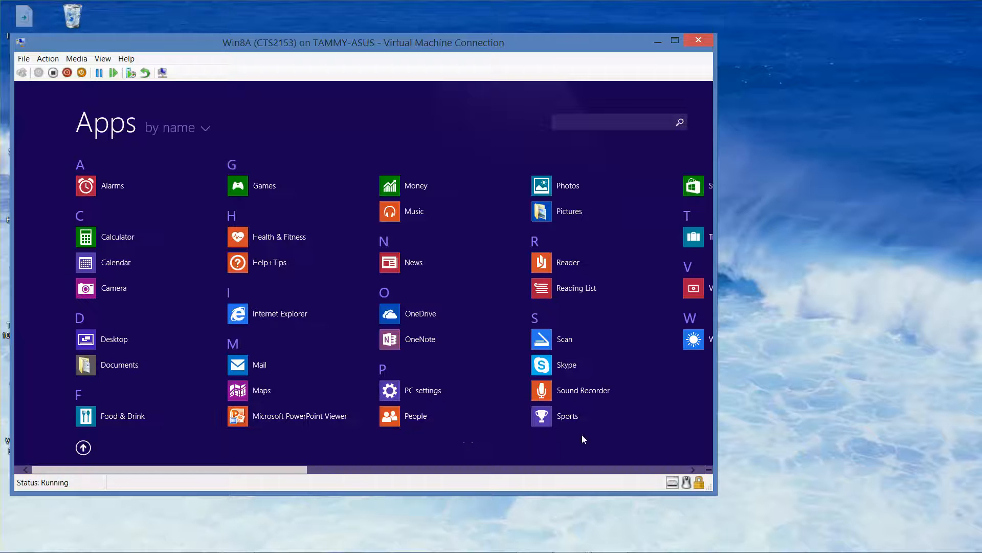
left_click(693, 468)
left_click(693, 467)
left_click(693, 468)
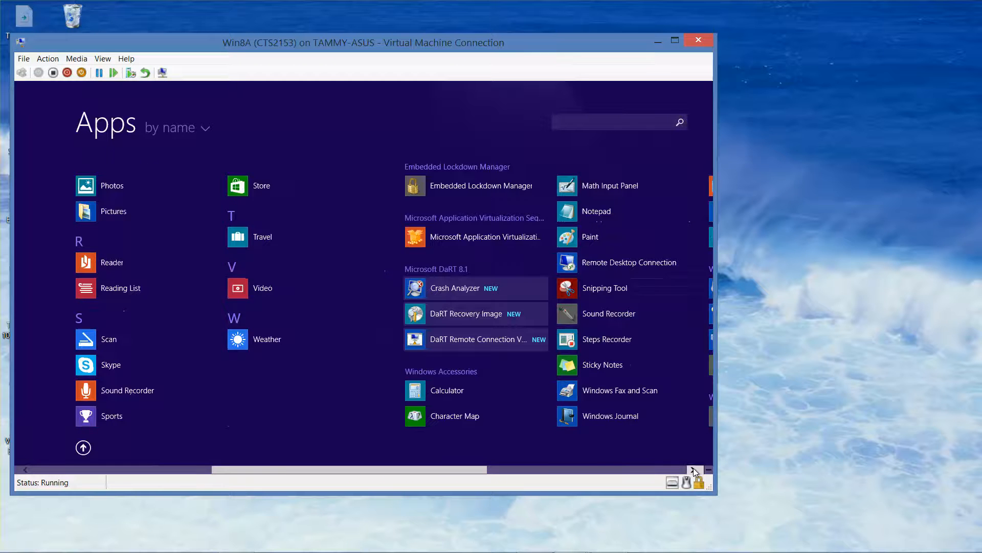
left_click(693, 468)
left_click(694, 468)
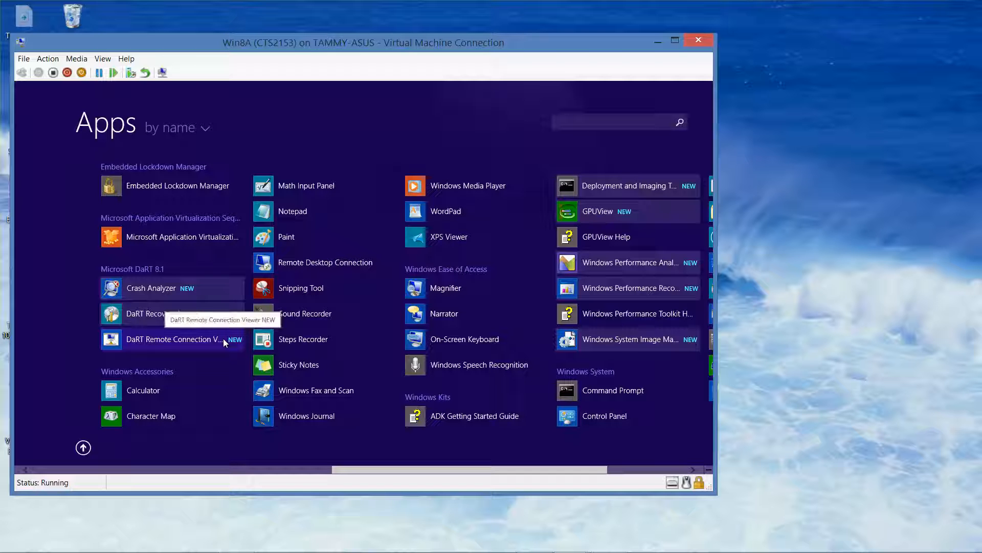
left_click(178, 315)
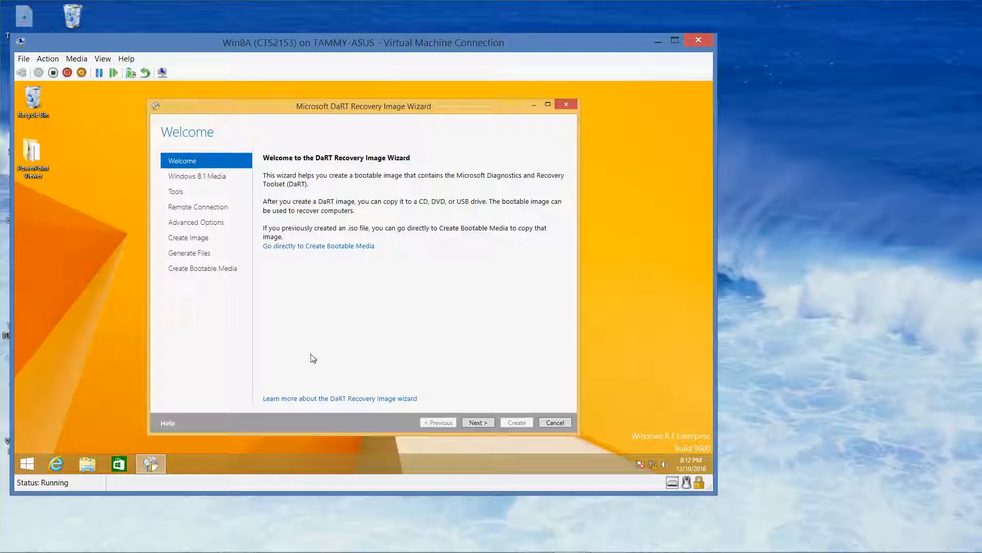
- Configure the wizard to create a 64-bit DaRT image, with E:\ as the root path of the Windows 8.1 installation media
left_click(477, 421)
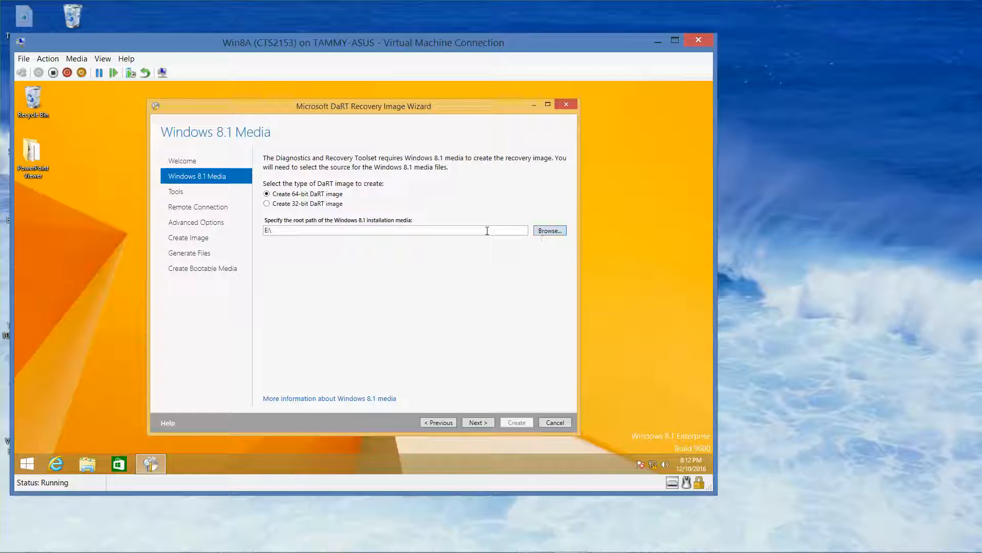
left_click(561, 235)
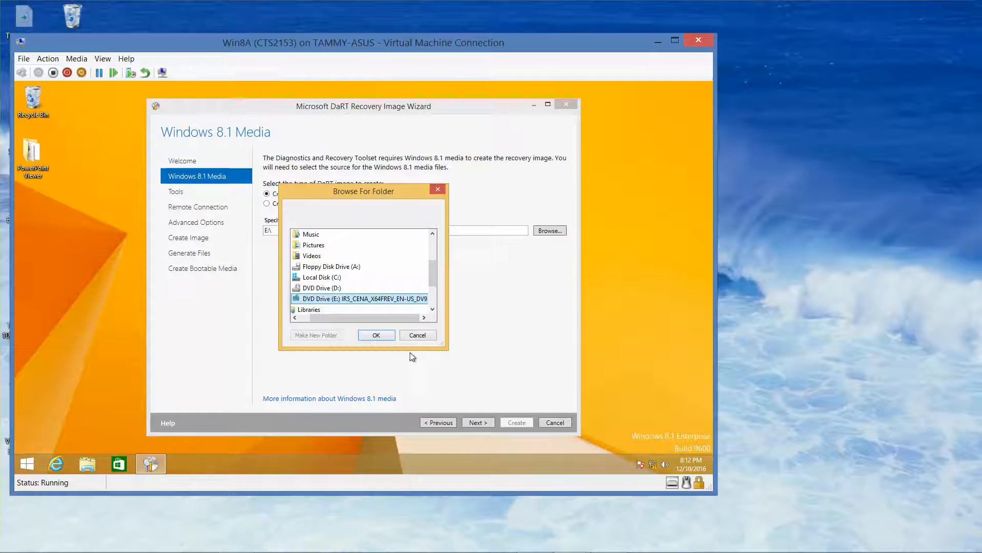
left_click(374, 337)
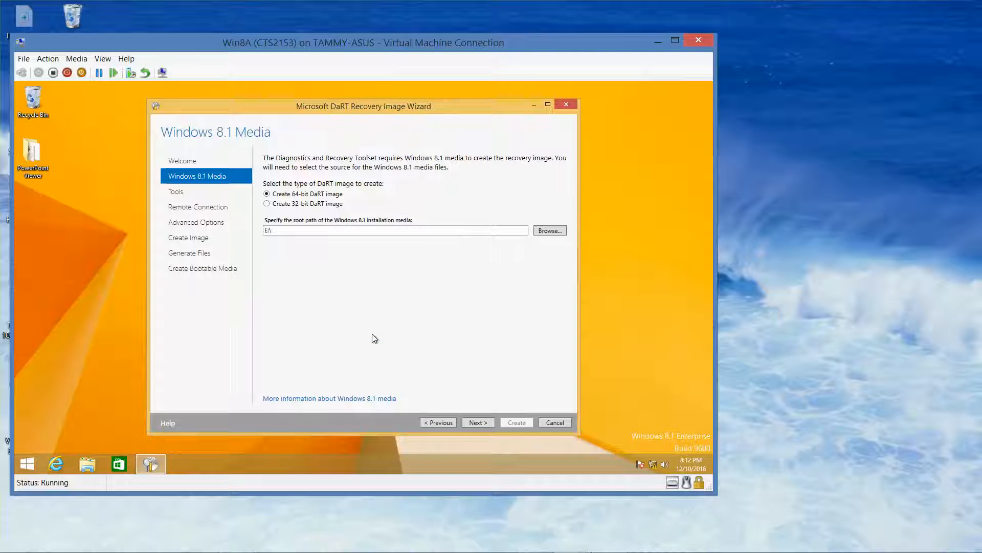
left_click(474, 423)
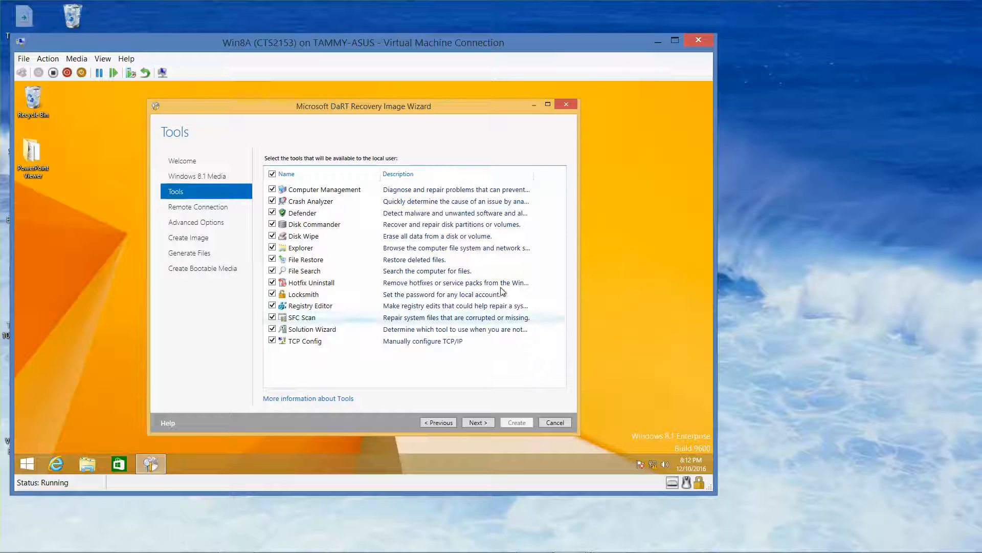
- Keep all tools included and remote connections disabled, and set Defender to download the definitions later in the advanced options
left_click(471, 425)
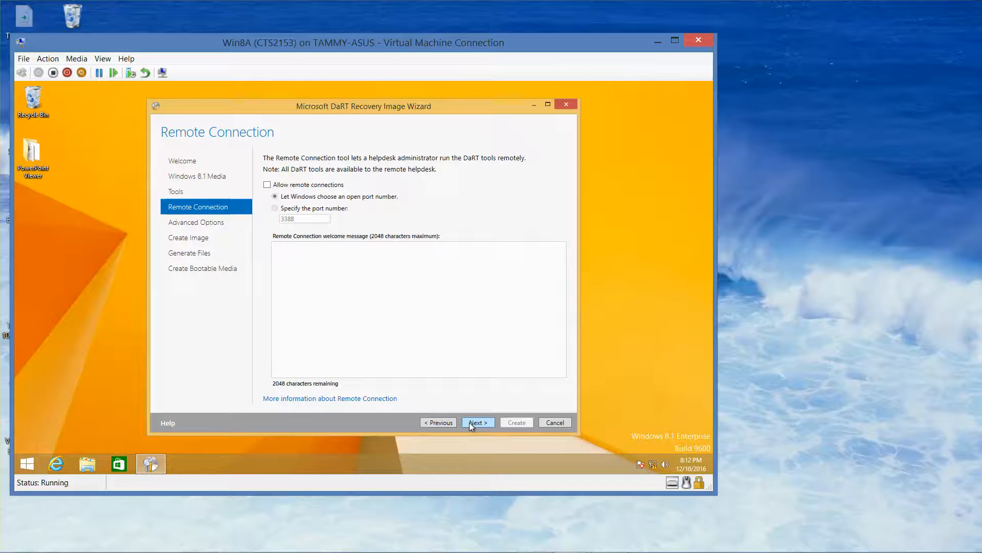
left_click(470, 424)
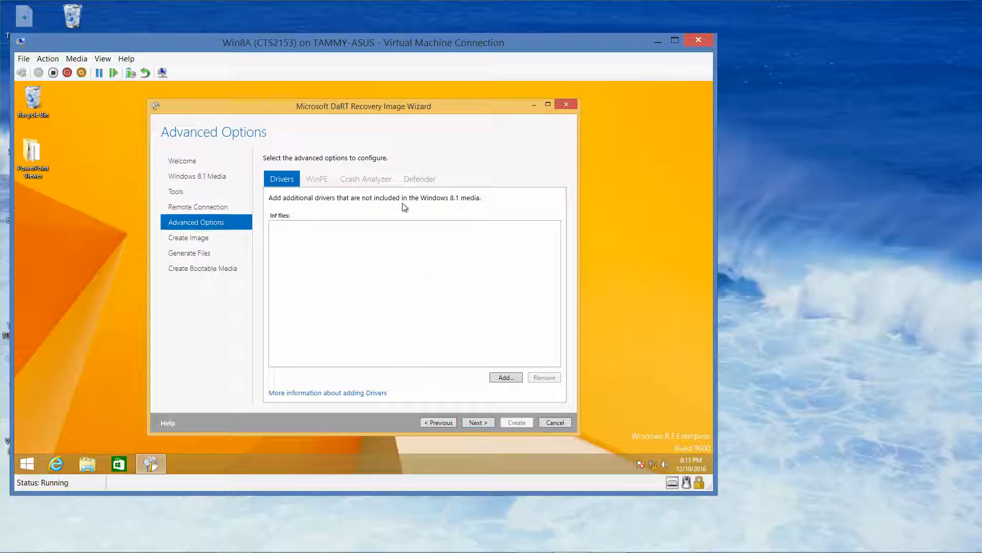
left_click(373, 178)
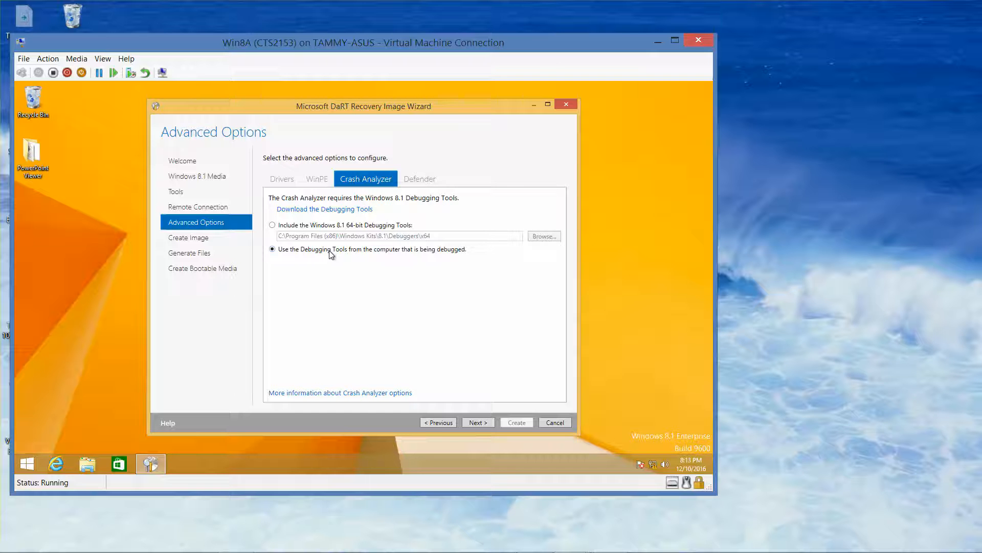
left_click(419, 180)
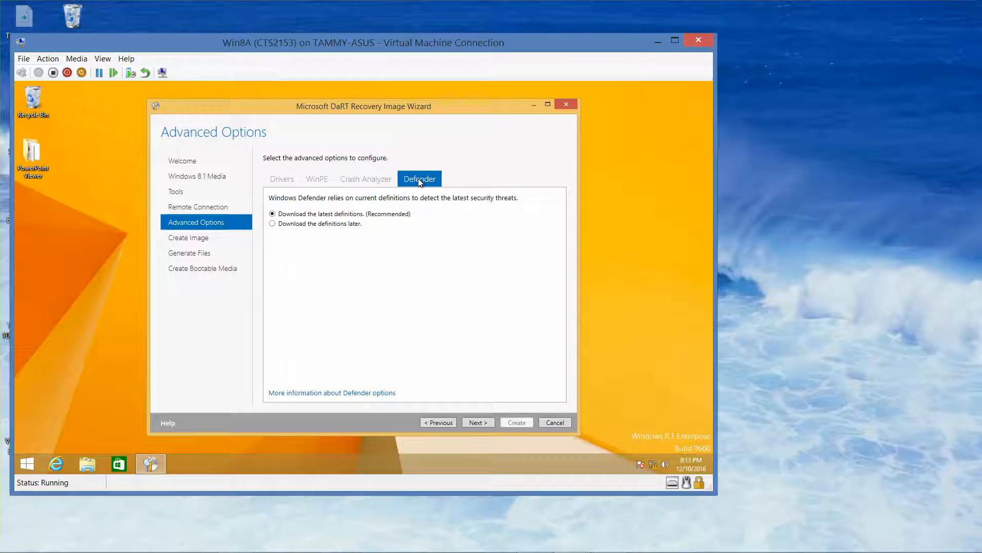
left_click(330, 227)
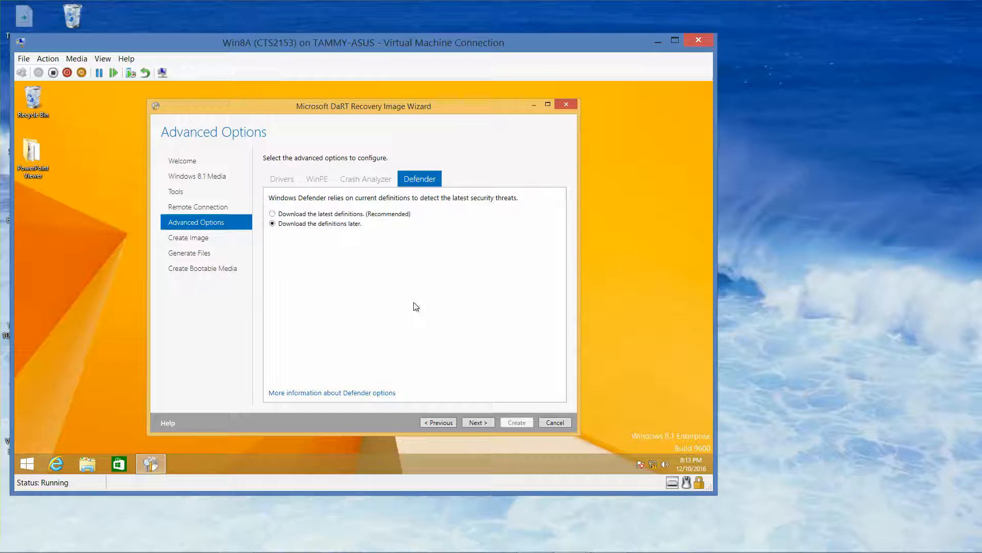
- Create the DaRT8.1 image in the administrator's Desktop folder with the WIM, ISO and PowerShell script outputs
left_click(486, 422)
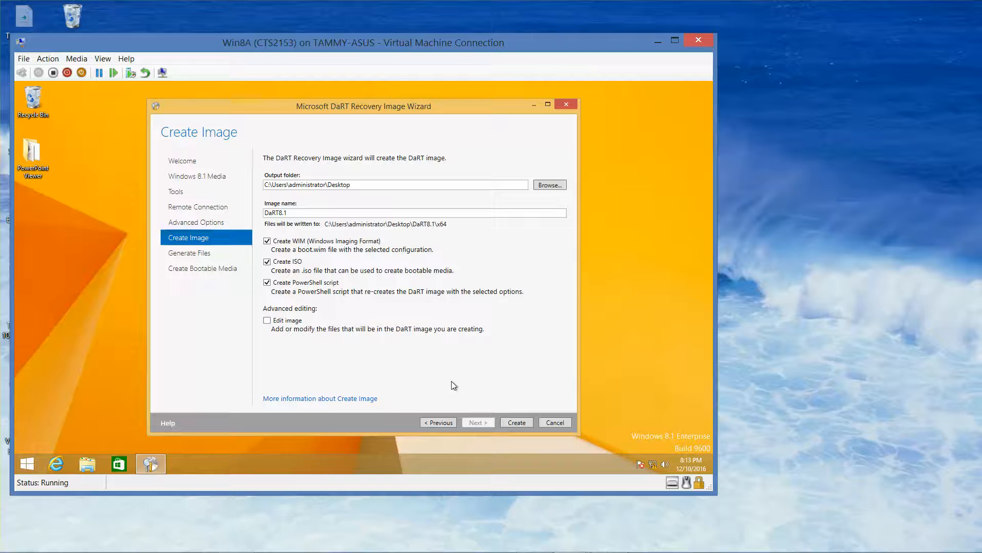
left_click(524, 422)
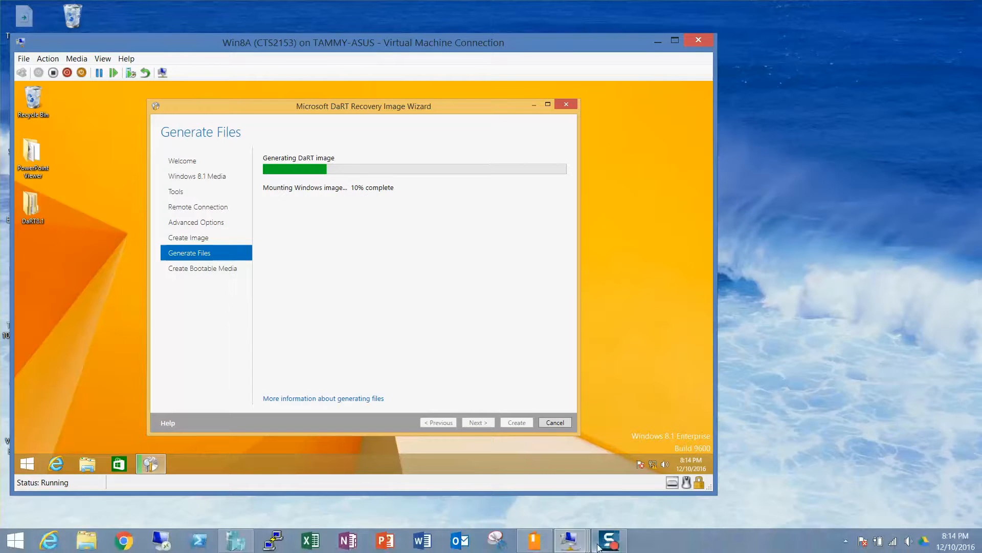
left_click(610, 540)
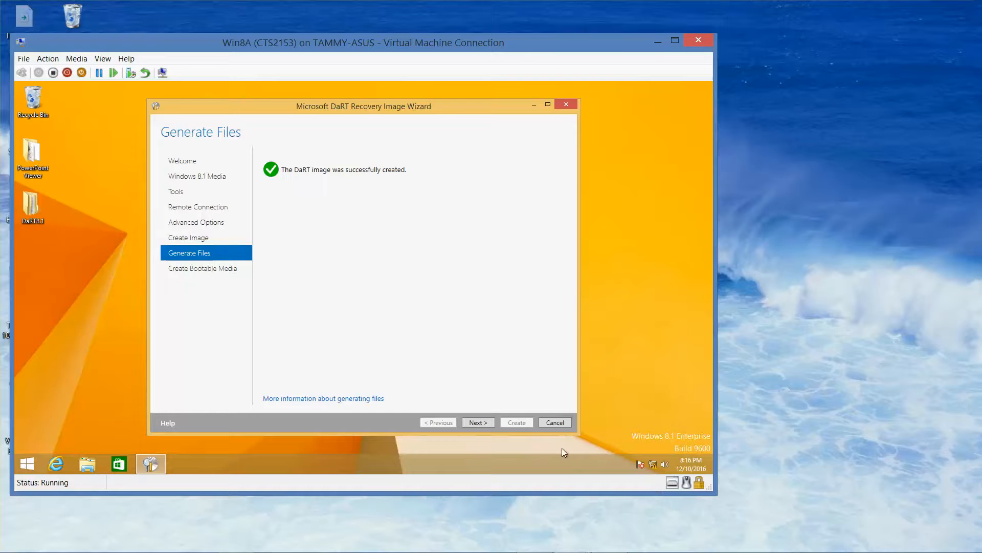
- Proceed to the bootable media stage of the DaRT Recovery Image Wizard and close it without burning the ISO
left_click(481, 422)
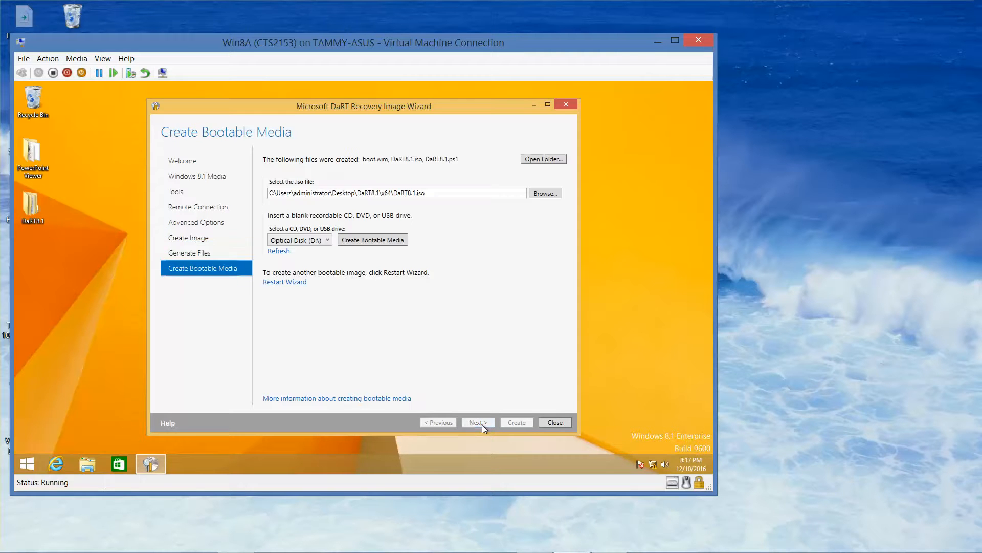
left_click(556, 423)
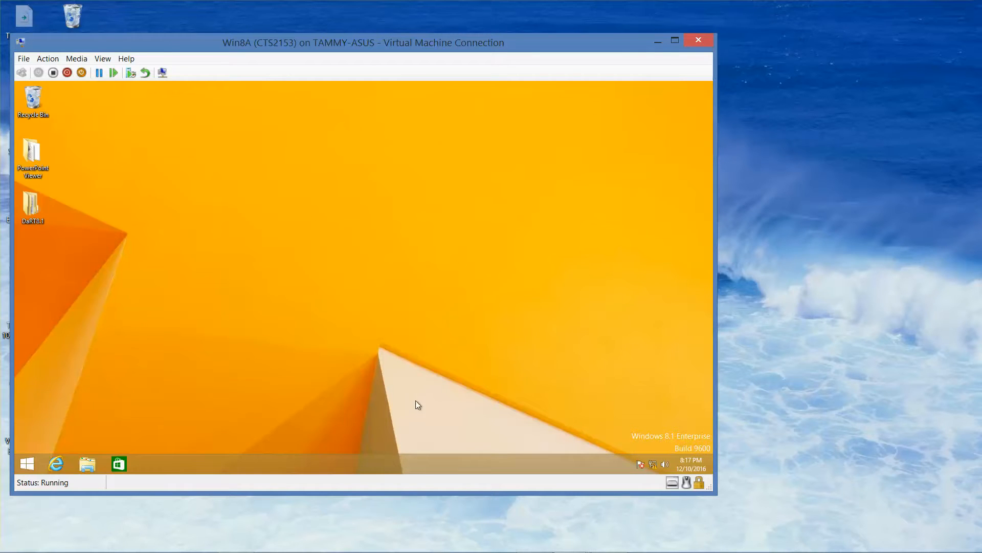
- Eject the Windows 8.1 installation media from DVD Drive (E:) in the virtual machine's This PC window
left_click(86, 465)
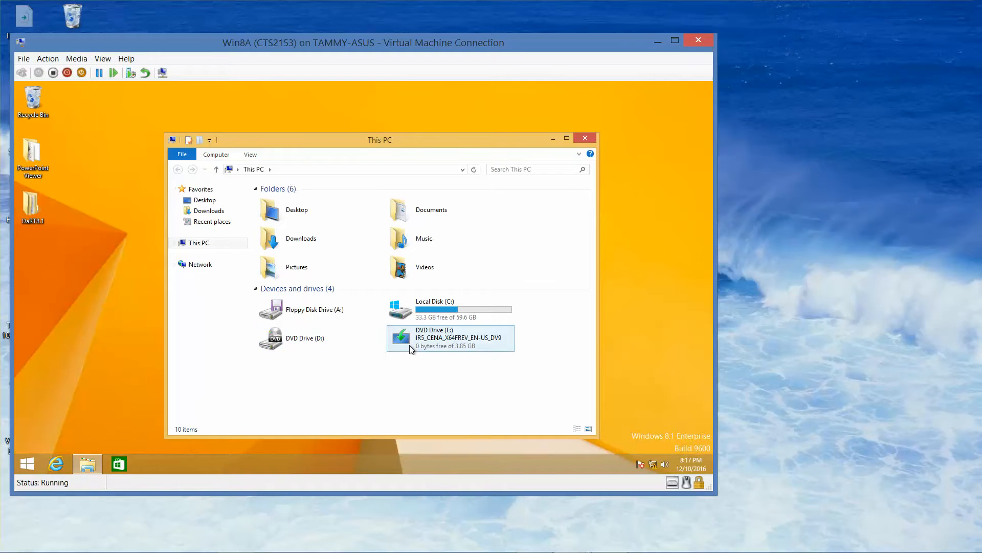
right_click(410, 346)
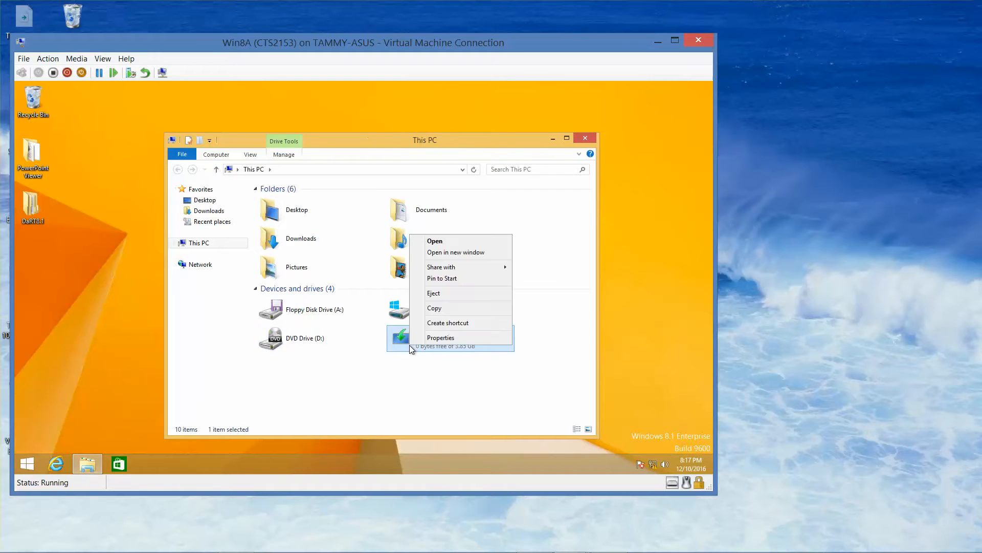
left_click(435, 296)
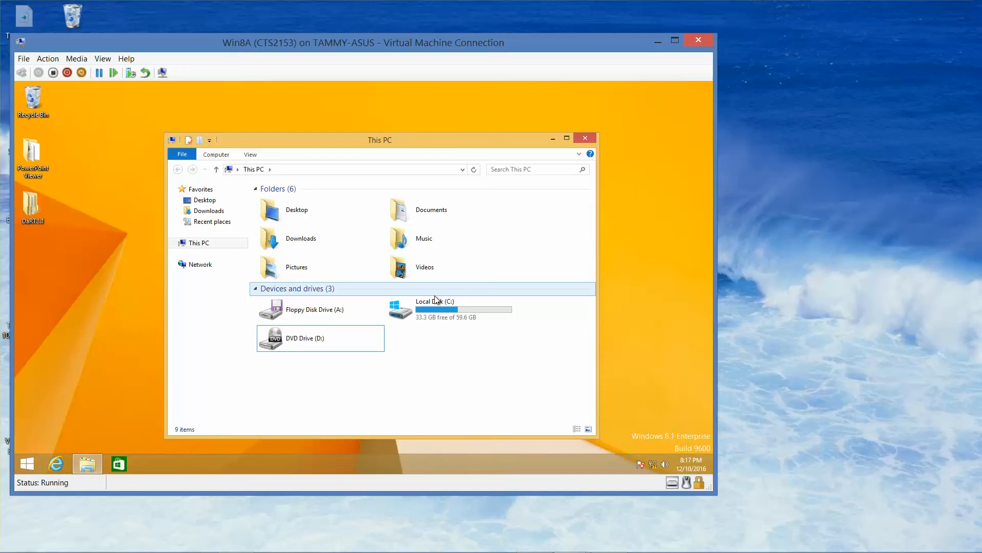
mouse_move(532, 550)
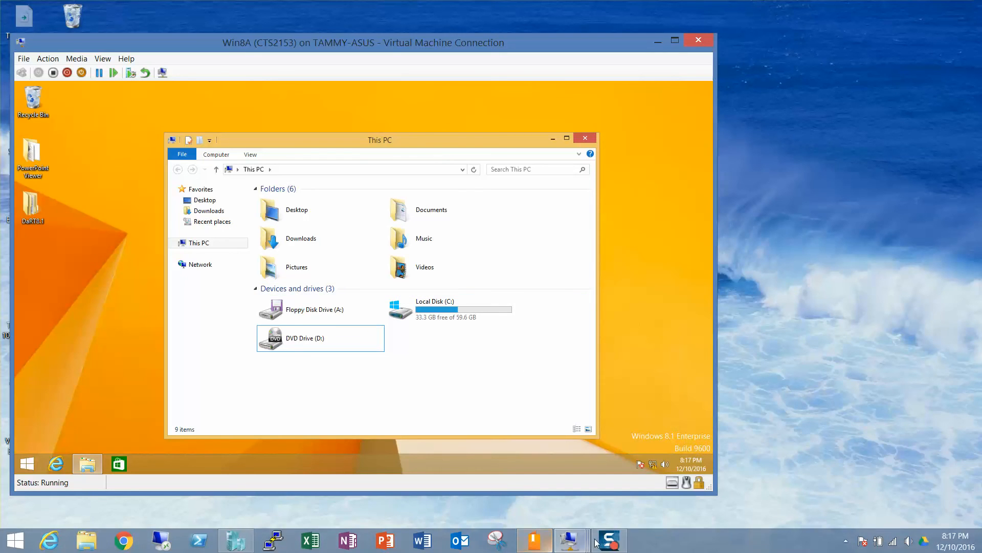